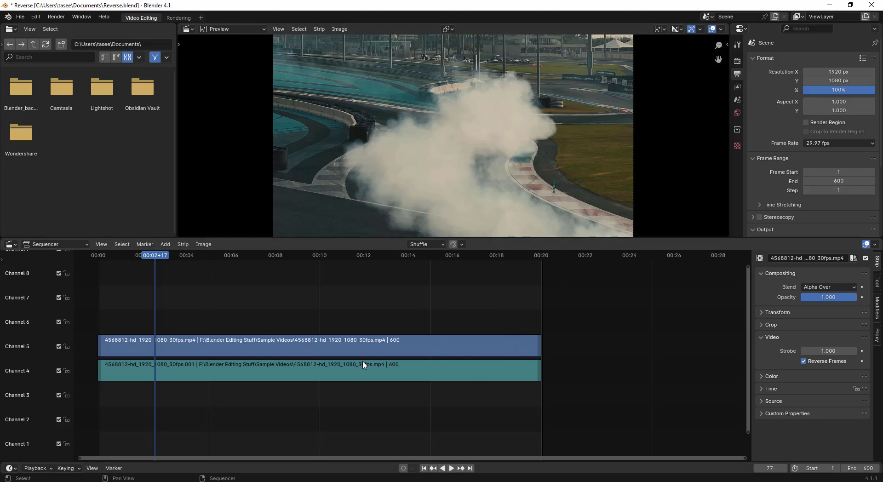
Duplicate the video and sound strips in channels 4 and 5 and place the copies in channels 7 and 8
{"action": "left_click_drag", "start_coordinate": [305, 315], "coordinate": [357, 396]}
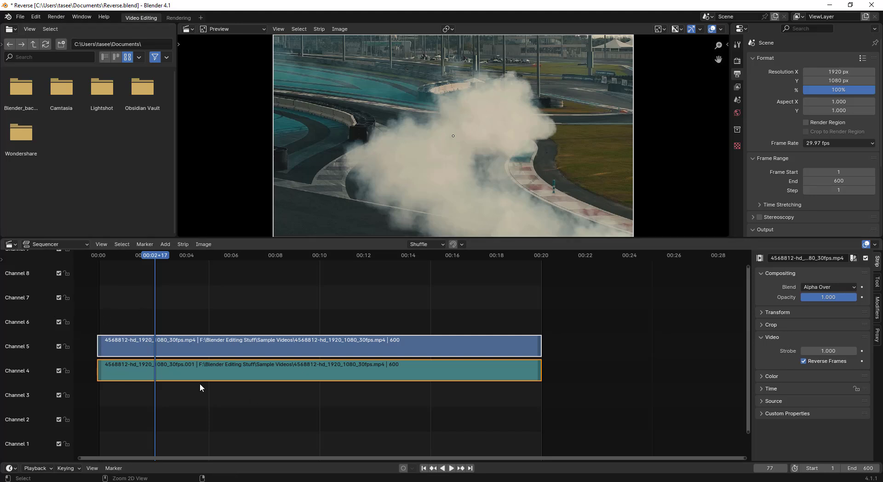
{"action": "key", "text": "ctrl+c"}
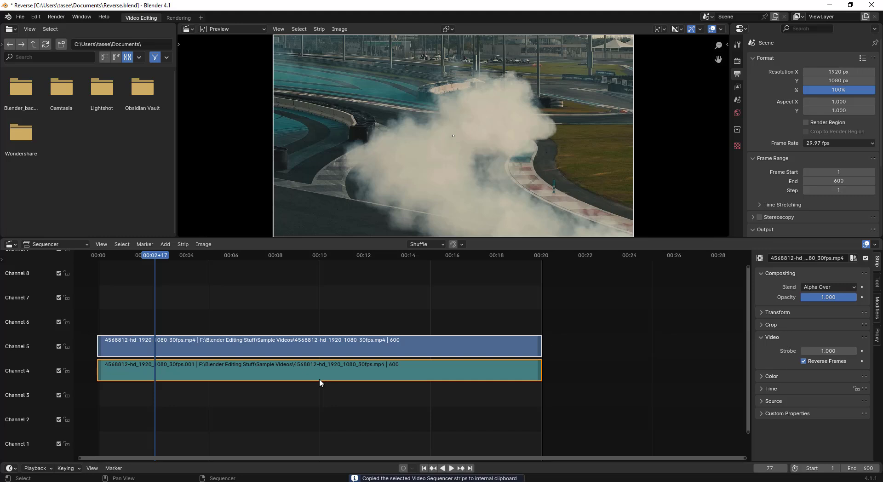
{"action": "left_click", "coordinate": [330, 318]}
{"action": "left_click_drag", "start_coordinate": [316, 305], "coordinate": [358, 396]}
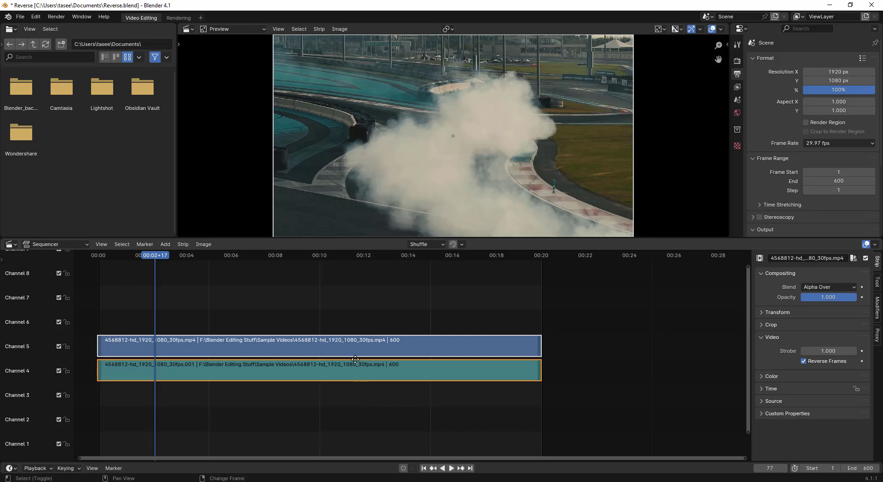
{"action": "key", "text": "shift+d"}
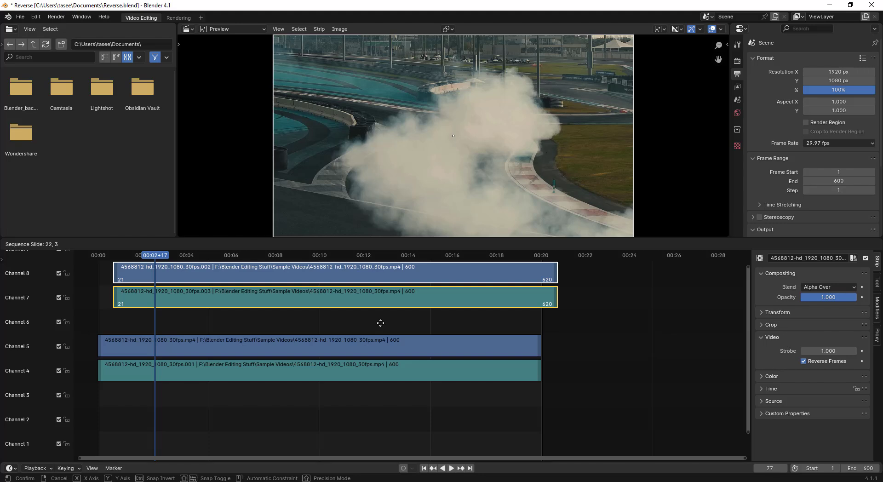
{"action": "left_click", "coordinate": [354, 334]}
Duplicate the original strips in channels 4 and 5 again and place the copies in channels 1 and 2
{"action": "left_click", "coordinate": [481, 407]}
{"action": "scroll", "coordinate": [481, 407], "scroll_direction": "up", "scroll_amount": 2}
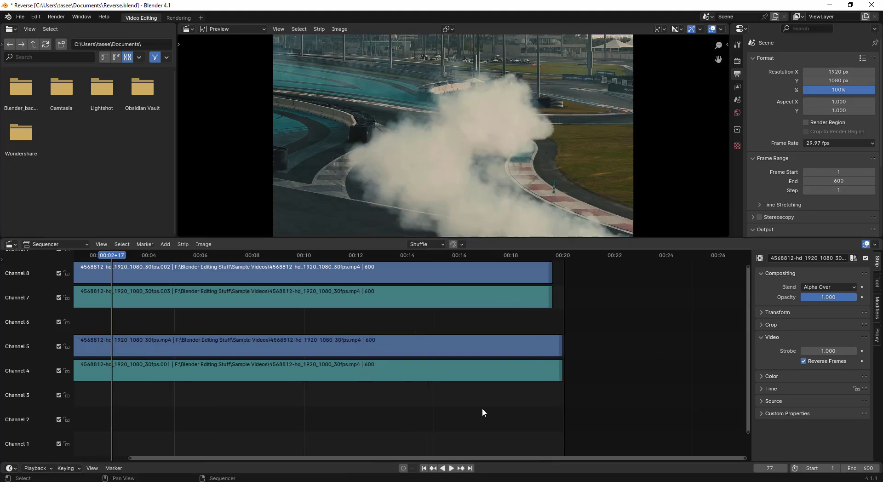
{"action": "scroll", "coordinate": [482, 407], "scroll_direction": "down", "scroll_amount": 2}
{"action": "left_click_drag", "start_coordinate": [534, 400], "coordinate": [471, 321]}
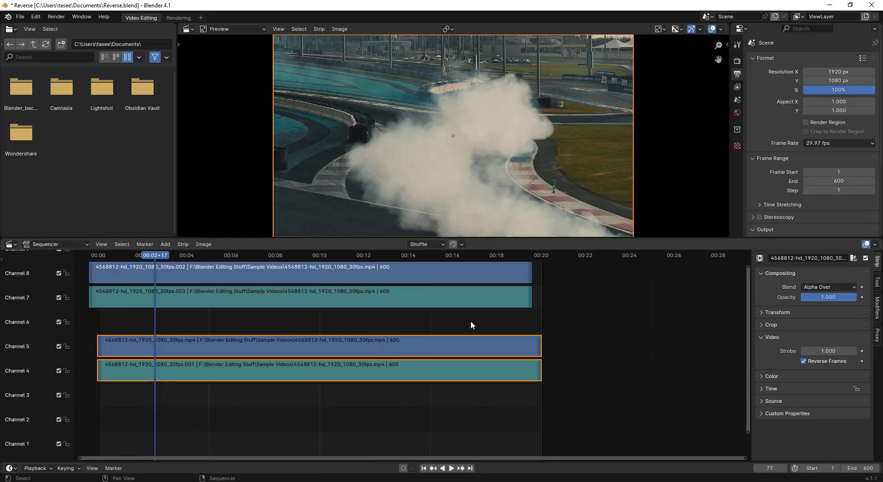
{"action": "key", "text": "shift+d"}
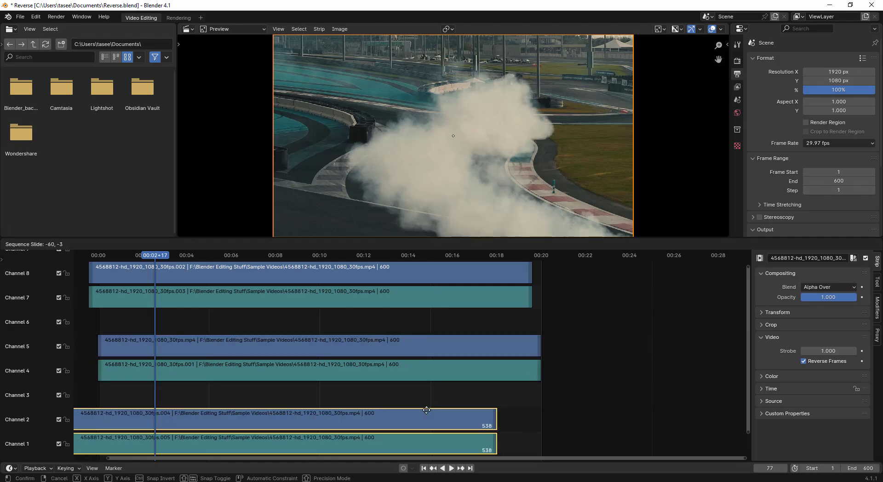
{"action": "left_click", "coordinate": [362, 375]}
Move the strips in channels 7 and 8 down to channels 5 and 6 and align their start with the other strips
{"action": "left_click_drag", "start_coordinate": [548, 308], "coordinate": [487, 274]}
{"action": "key", "text": "g"}
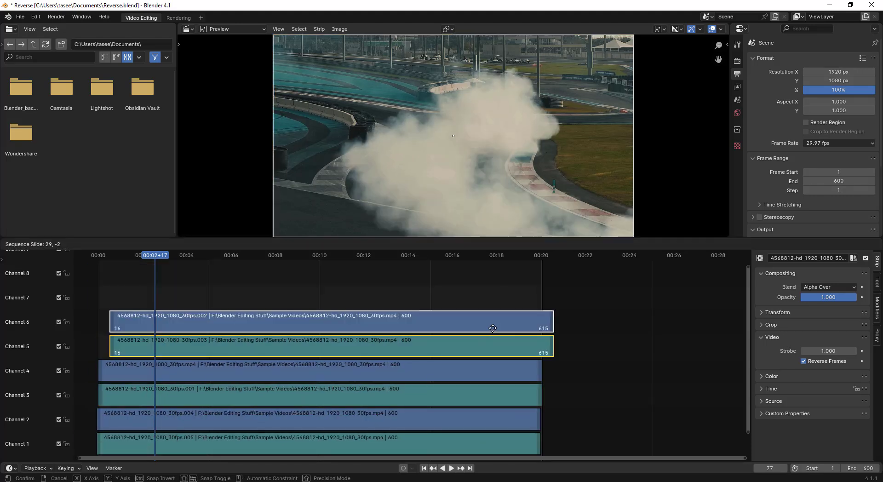
{"action": "left_click", "coordinate": [490, 329]}
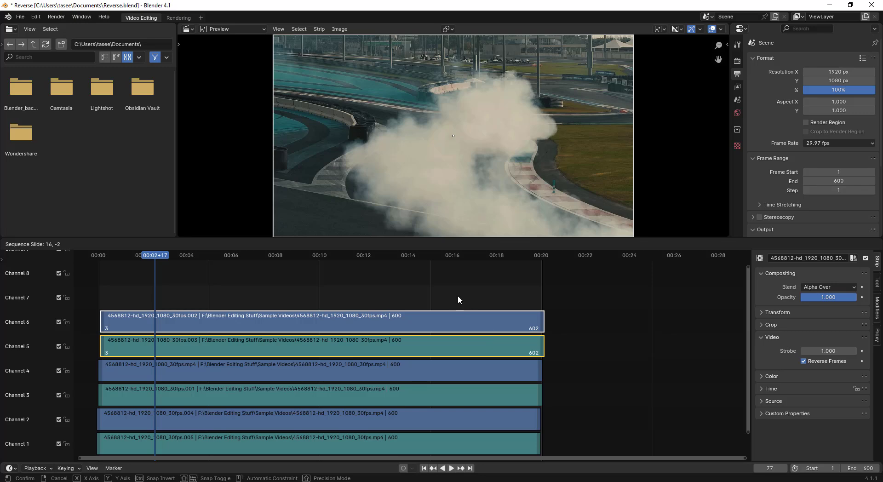
{"action": "left_click", "coordinate": [457, 294]}
Duplicate all six strips and stack the copies directly above them in channels 7 to 12
{"action": "left_click_drag", "start_coordinate": [462, 285], "coordinate": [541, 457]}
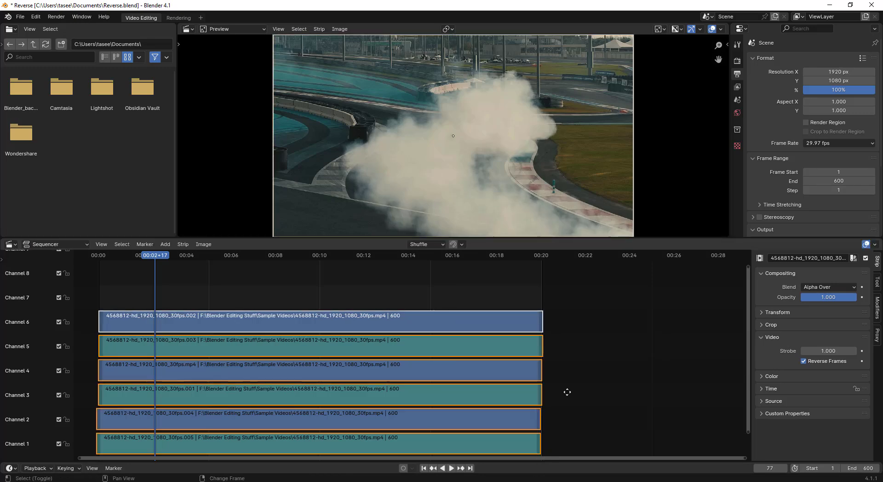
{"action": "key", "text": "shift+d"}
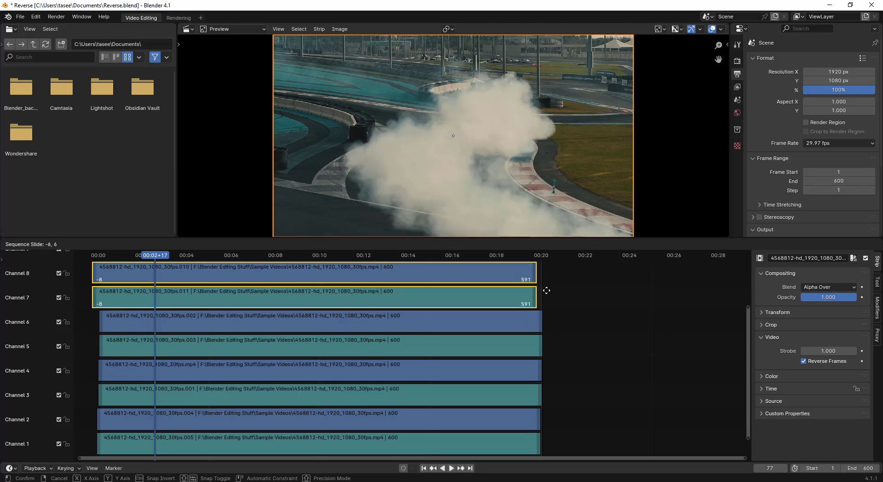
{"action": "left_click", "coordinate": [546, 290]}
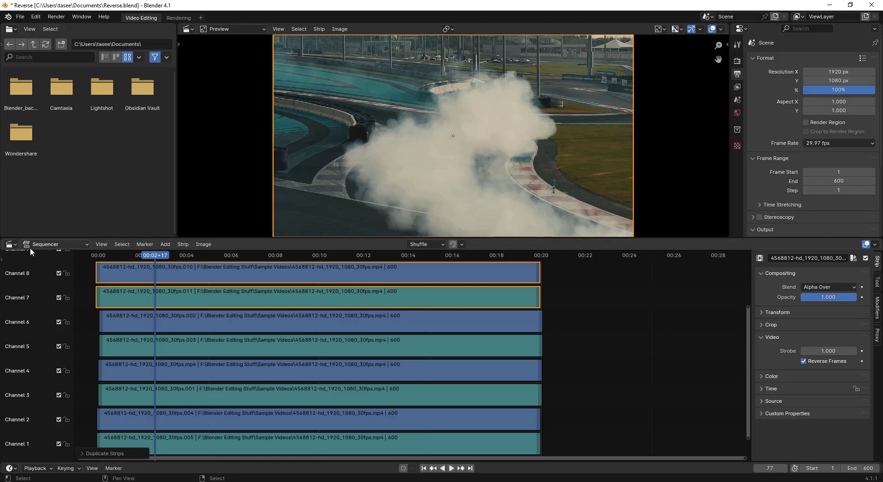
Inspect the copied strips in the upper channels and delete the video strip in channel 10
{"action": "left_click_drag", "start_coordinate": [747, 394], "coordinate": [744, 327]}
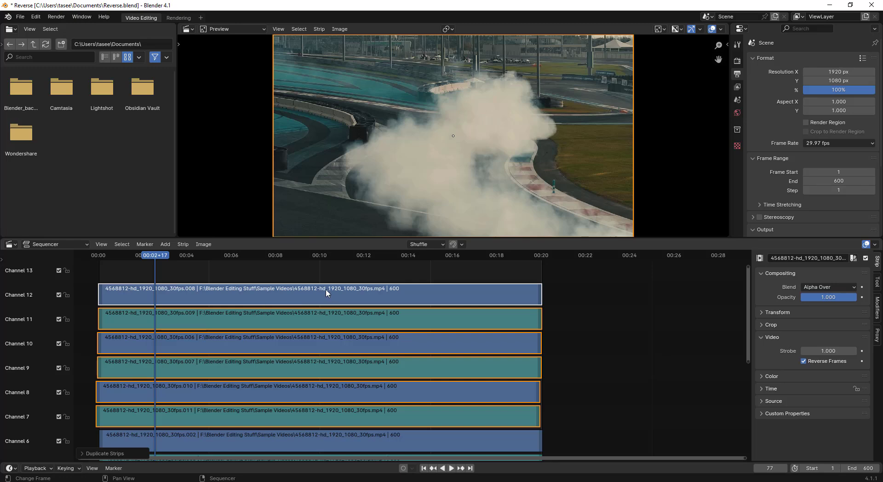
{"action": "scroll", "coordinate": [510, 357], "scroll_direction": "down", "scroll_amount": 4}
{"action": "scroll", "coordinate": [509, 357], "scroll_direction": "up", "scroll_amount": 2}
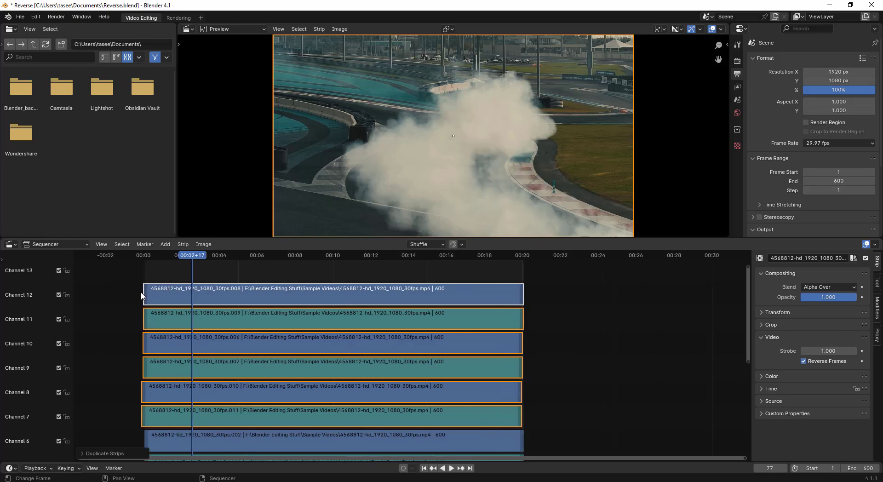
{"action": "mouse_move", "coordinate": [746, 327]}
{"action": "left_mouse_down"}
{"action": "mouse_move", "coordinate": [738, 411]}
{"action": "mouse_move", "coordinate": [737, 358]}
{"action": "mouse_move", "coordinate": [749, 402]}
{"action": "mouse_move", "coordinate": [747, 321]}
{"action": "mouse_move", "coordinate": [752, 390]}
{"action": "mouse_move", "coordinate": [750, 315]}
{"action": "left_mouse_up"}
{"action": "scroll", "coordinate": [555, 336], "scroll_direction": "down", "scroll_amount": 4}
{"action": "scroll", "coordinate": [556, 336], "scroll_direction": "up", "scroll_amount": 3}
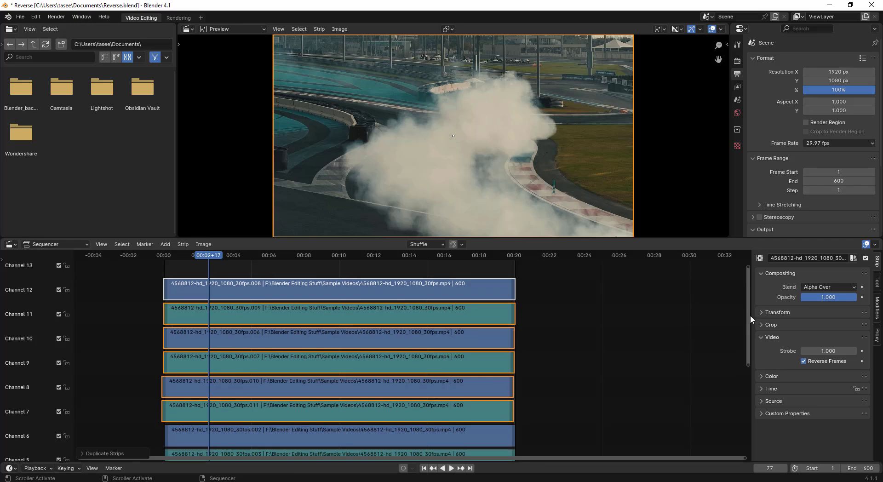
{"action": "left_click", "coordinate": [343, 297]}
{"action": "left_click", "coordinate": [365, 335]}
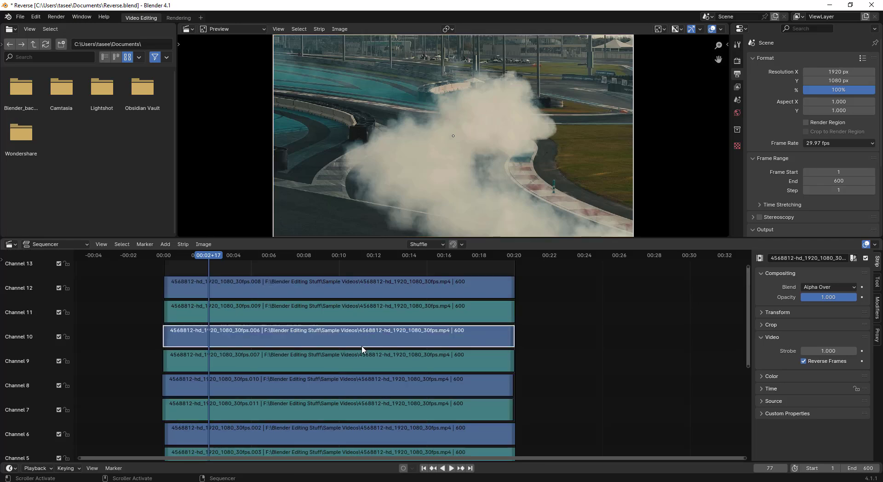
{"action": "key", "text": "Delete"}
Delete a group of strips in the middle channels of the stack
{"action": "left_click_drag", "start_coordinate": [748, 304], "coordinate": [744, 331]}
{"action": "left_click_drag", "start_coordinate": [529, 281], "coordinate": [427, 429]}
{"action": "key", "text": "Delete"}
Try deleting the lower strips above channel 1, and undo that deletion
{"action": "scroll", "coordinate": [487, 338], "scroll_direction": "down", "scroll_amount": 3}
{"action": "scroll", "coordinate": [512, 335], "scroll_direction": "up", "scroll_amount": 2}
{"action": "left_click_drag", "start_coordinate": [748, 292], "coordinate": [739, 451]}
{"action": "left_click_drag", "start_coordinate": [506, 306], "coordinate": [398, 427]}
{"action": "key", "text": "Delete"}
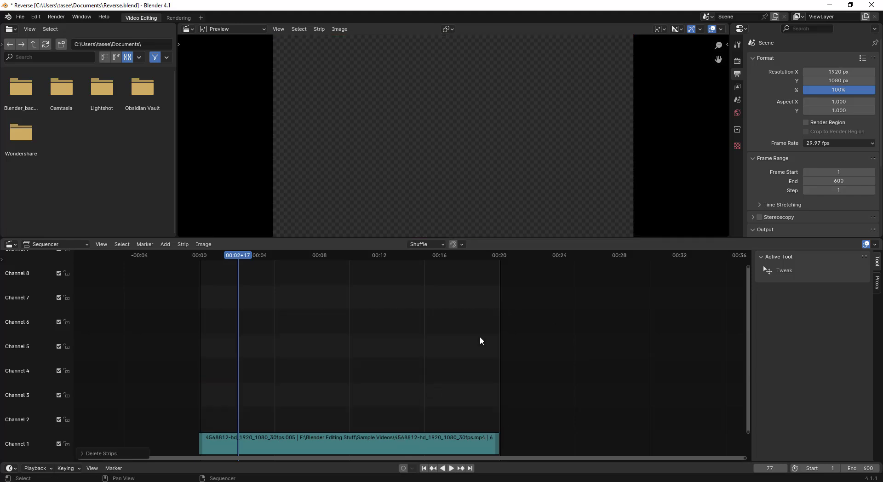
{"action": "left_click_drag", "start_coordinate": [751, 341], "coordinate": [749, 342]}
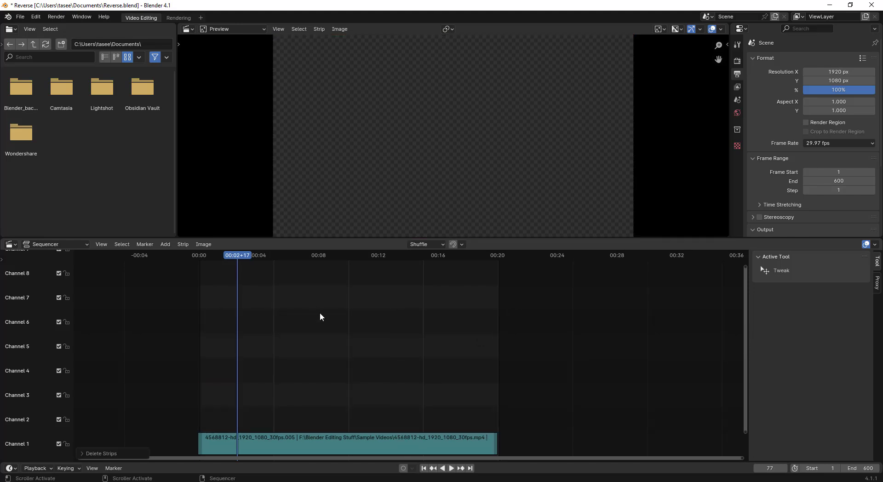
{"action": "key", "text": "ctrl+z"}
Delete the remaining strips from channel 4 upward, including those in channels 9, 11 and 12
{"action": "left_click_drag", "start_coordinate": [506, 390], "coordinate": [297, 291]}
{"action": "key", "text": "Delete"}
{"action": "scroll", "coordinate": [297, 287], "scroll_direction": "up", "scroll_amount": 2}
{"action": "left_click_drag", "start_coordinate": [743, 367], "coordinate": [741, 302]}
{"action": "left_click_drag", "start_coordinate": [553, 273], "coordinate": [408, 373]}
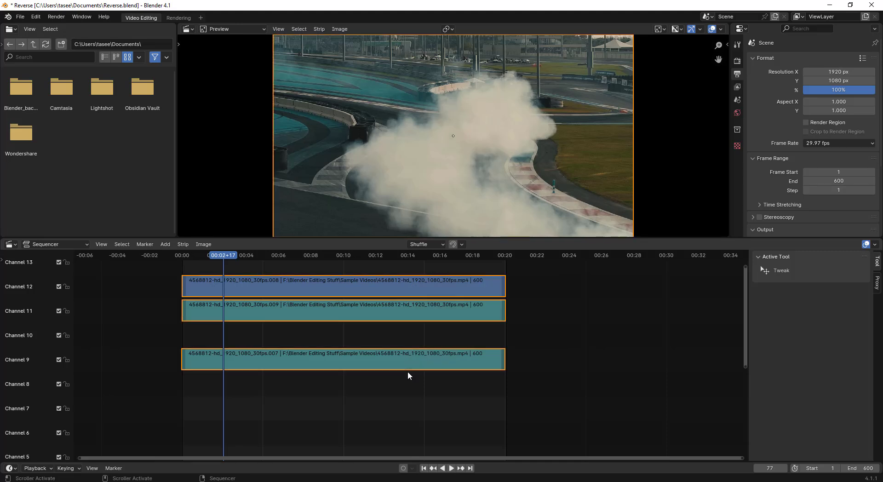
{"action": "key", "text": "Delete"}
Return to the lowest channels and nudge the sound strip in channel 3 slightly earlier
{"action": "left_click_drag", "start_coordinate": [745, 302], "coordinate": [744, 371]}
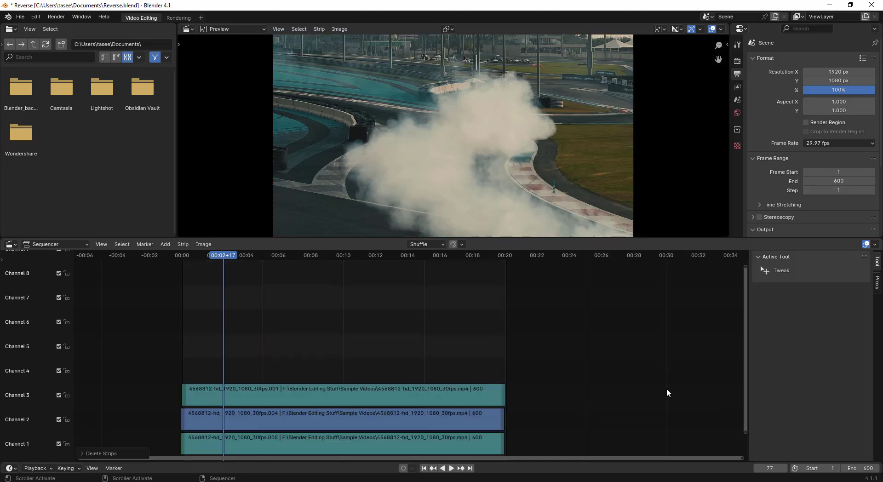
{"action": "scroll", "coordinate": [190, 341], "scroll_direction": "up", "scroll_amount": 3}
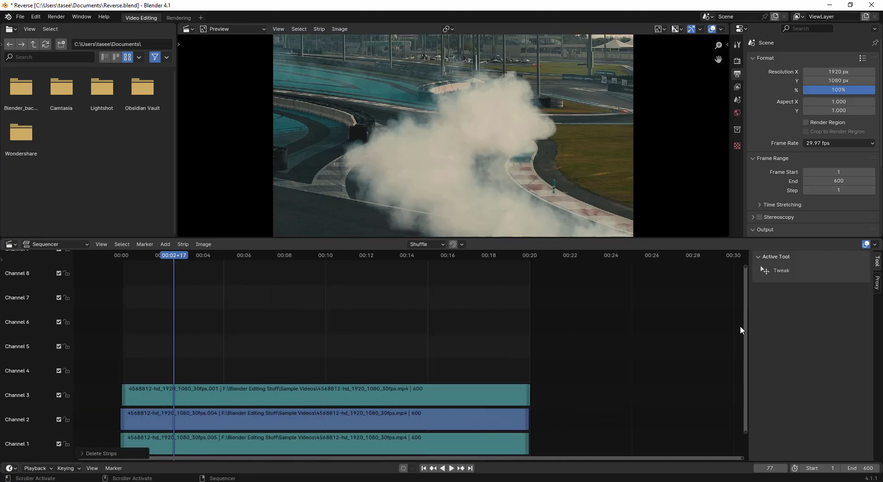
{"action": "scroll", "coordinate": [358, 423], "scroll_direction": "down", "scroll_amount": 3}
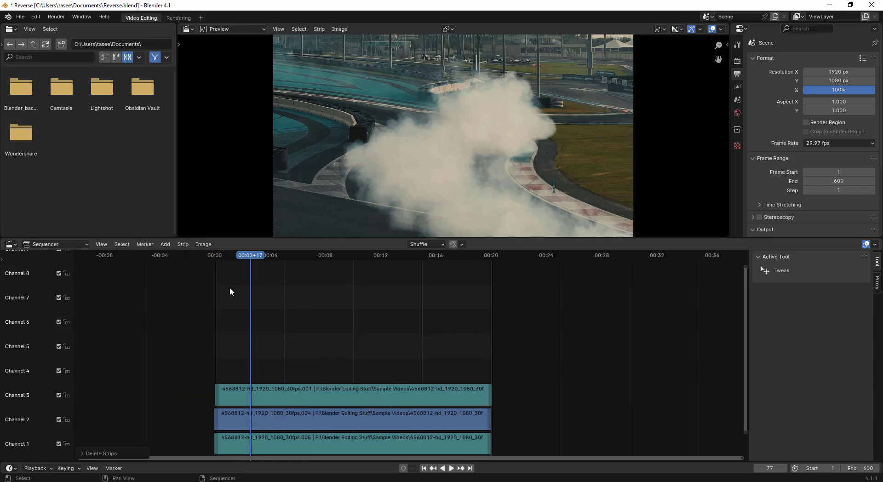
{"action": "mouse_move", "coordinate": [493, 394]}
{"action": "left_mouse_down"}
{"action": "mouse_move", "coordinate": [482, 394]}
{"action": "mouse_move", "coordinate": [491, 394]}
{"action": "left_mouse_up"}
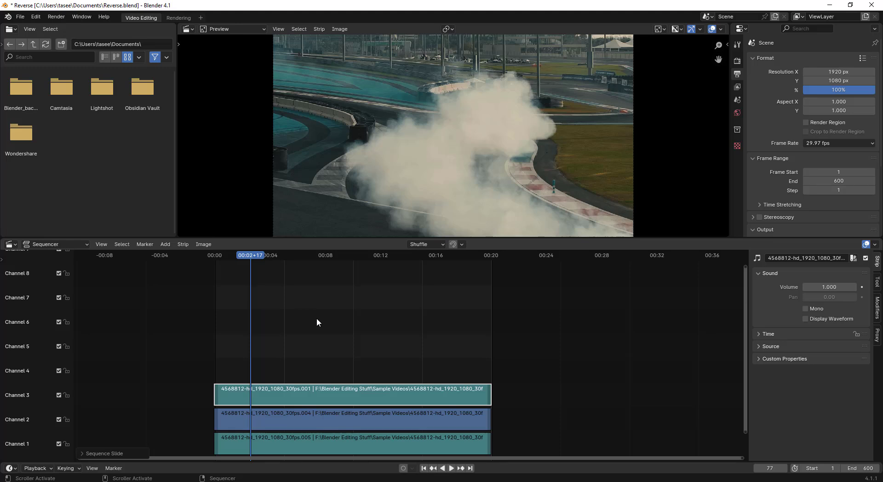
Turn off Limit View to Contents for the sequencer and try moving the timeline view beyond the used channels
{"action": "left_click", "coordinate": [102, 244]}
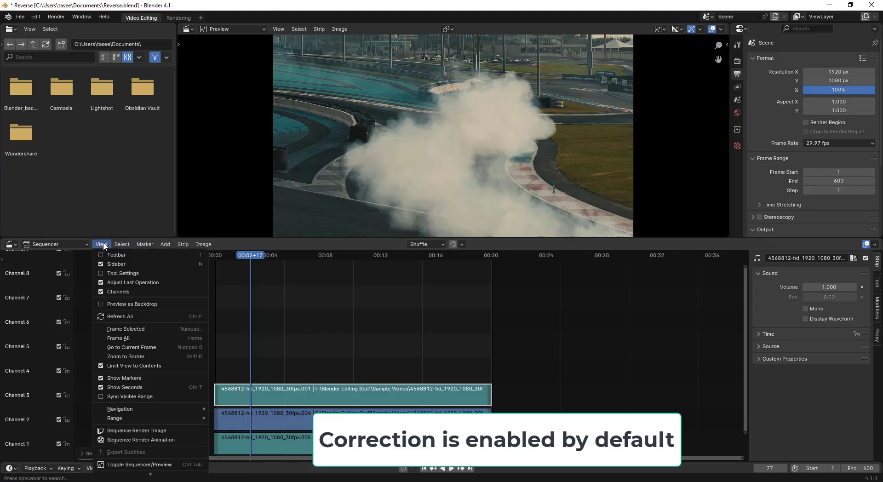
{"action": "left_click", "coordinate": [117, 365]}
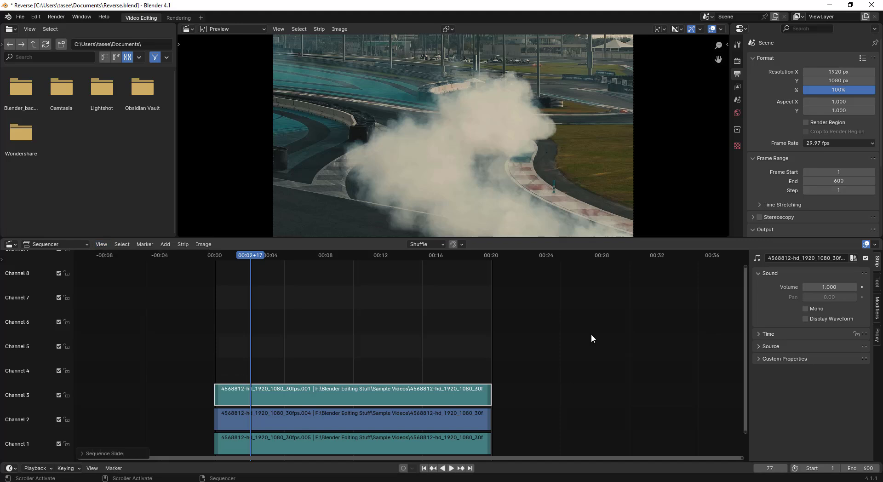
{"action": "left_click_drag", "start_coordinate": [744, 367], "coordinate": [725, 431]}
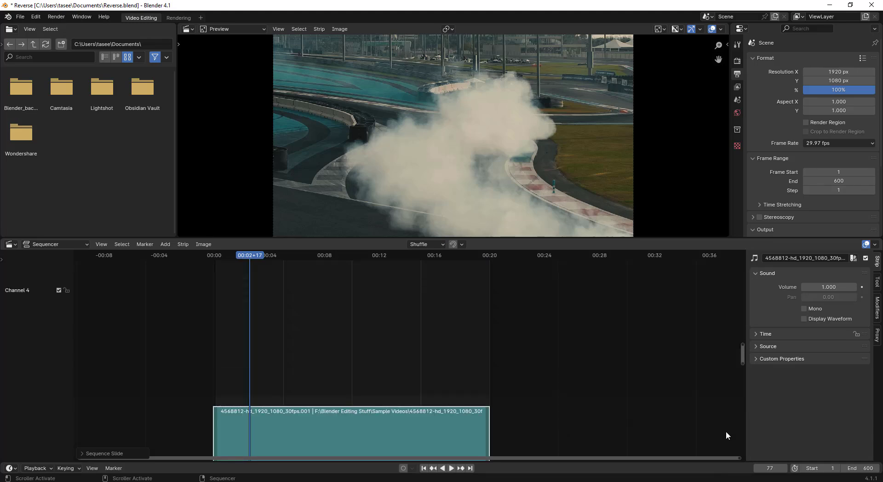
{"action": "scroll", "coordinate": [609, 403], "scroll_direction": "down", "scroll_amount": 2, "text": "ctrl"}
{"action": "left_click_drag", "start_coordinate": [747, 334], "coordinate": [739, 401]}
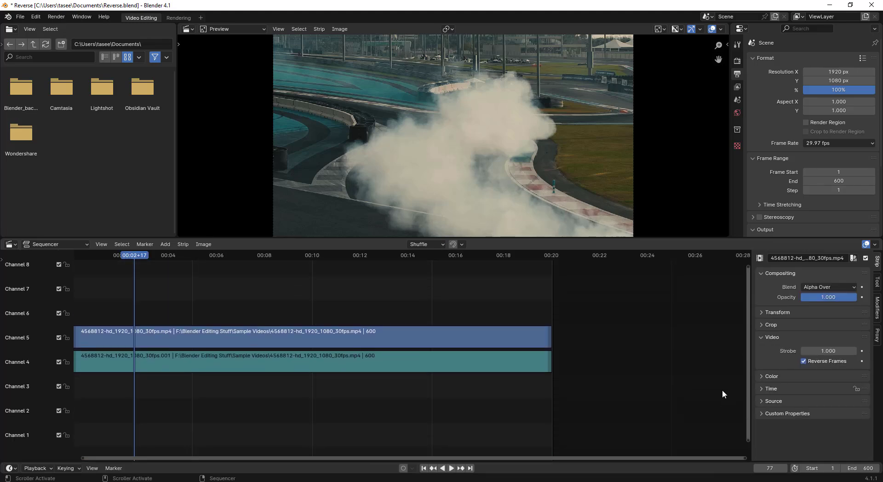
{"action": "scroll", "coordinate": [396, 340], "scroll_direction": "up", "scroll_amount": 1}
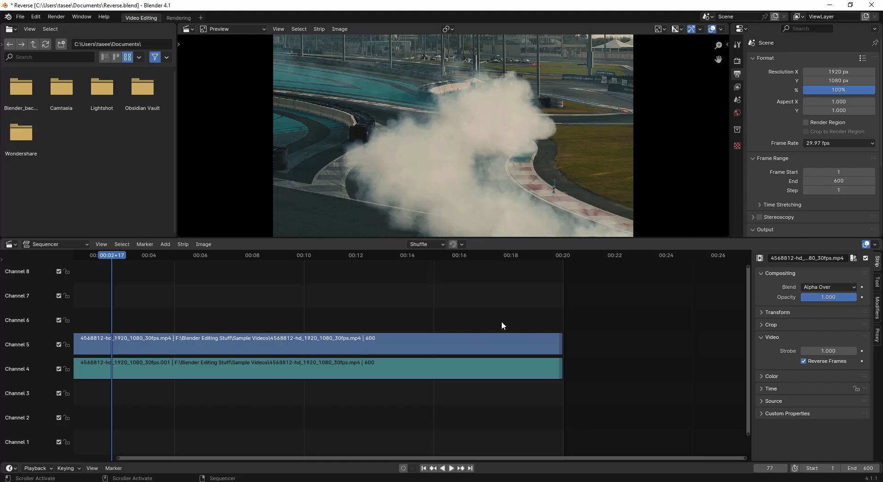
{"action": "middle_click_drag", "start_coordinate": [500, 323], "coordinate": [533, 343]}
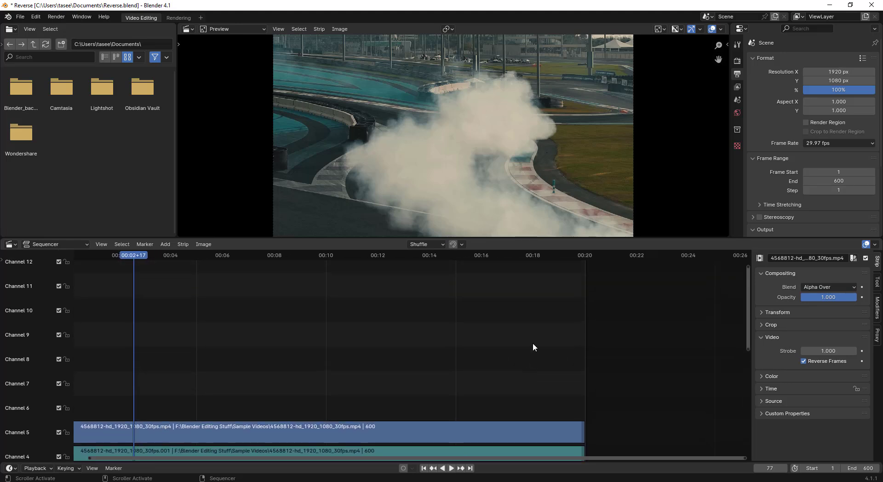
Check the Limit View to Contents setting and the empty channels around the two strips
{"action": "left_click", "coordinate": [98, 244]}
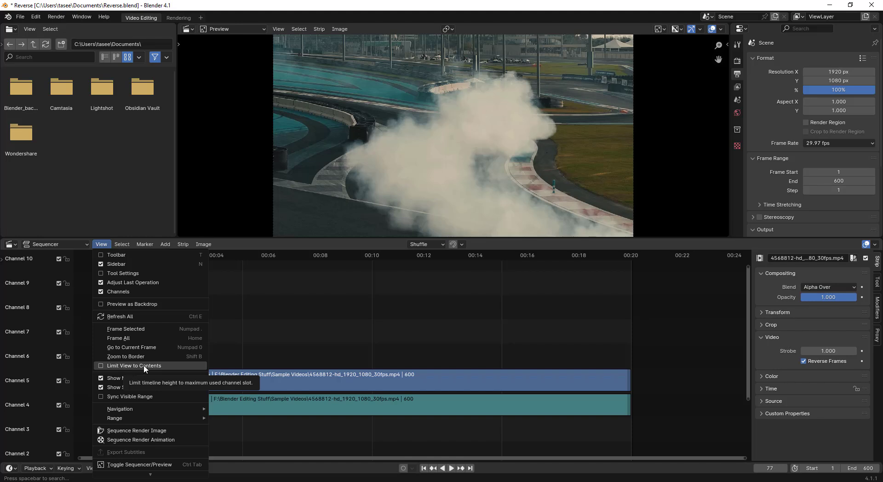
{"action": "middle_click_drag", "start_coordinate": [500, 324], "coordinate": [490, 338]}
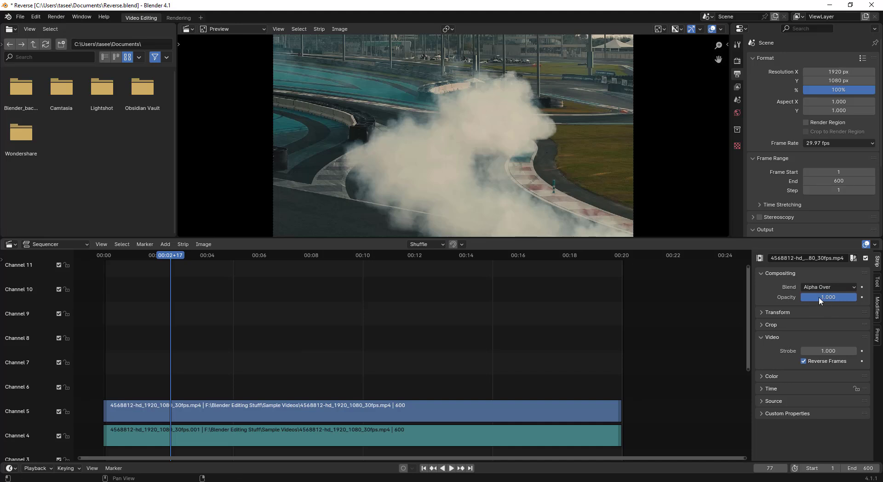
{"action": "left_click_drag", "start_coordinate": [747, 299], "coordinate": [742, 382]}
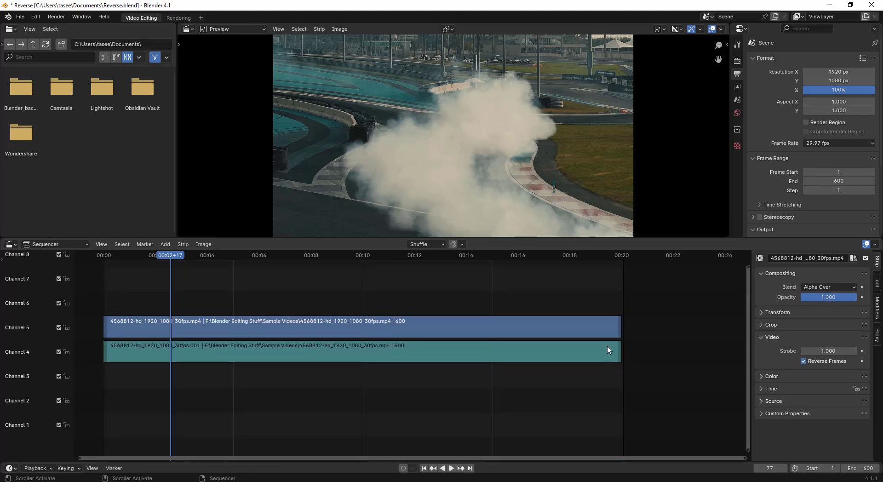